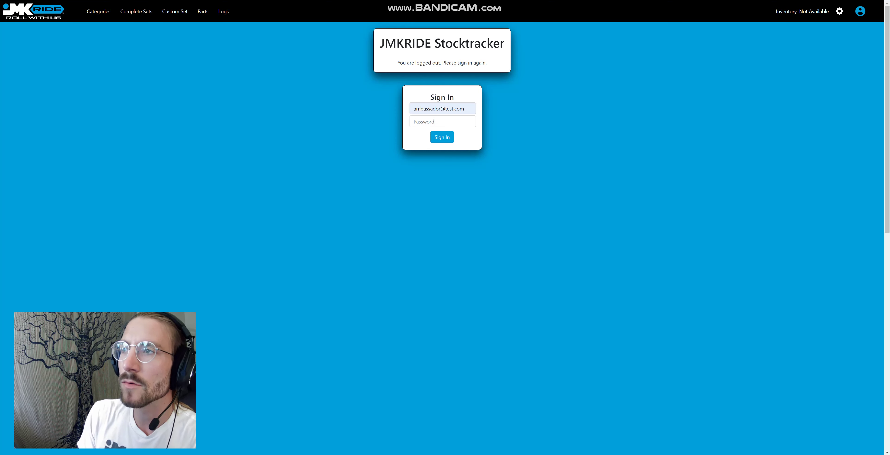
Step: Sign in to the ambassador account by entering the account password
left_click_drag(466, 43, 425, 43)
left_click(425, 43)
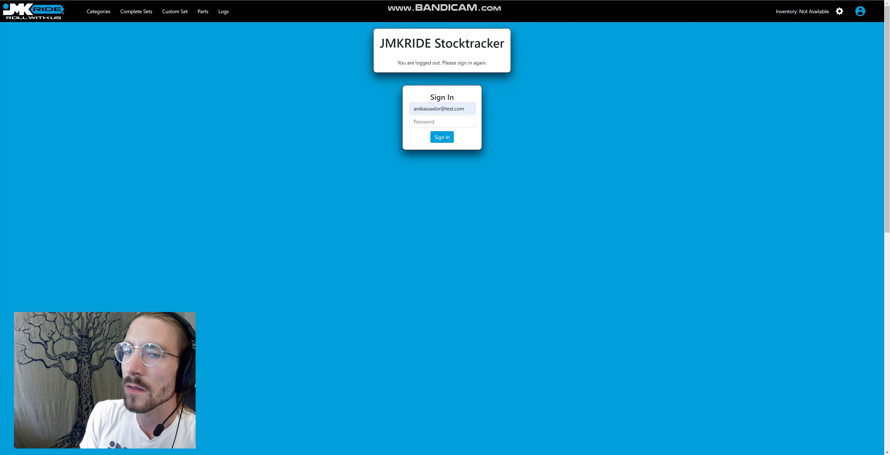
left_click(442, 121)
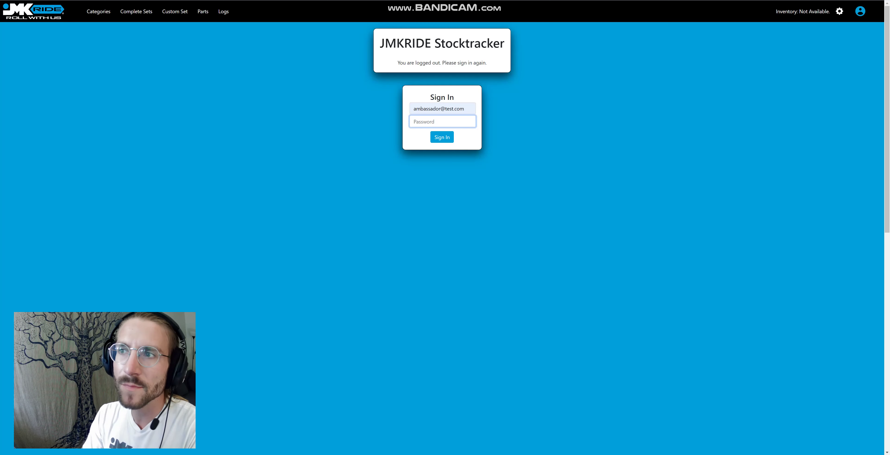
type("•••")
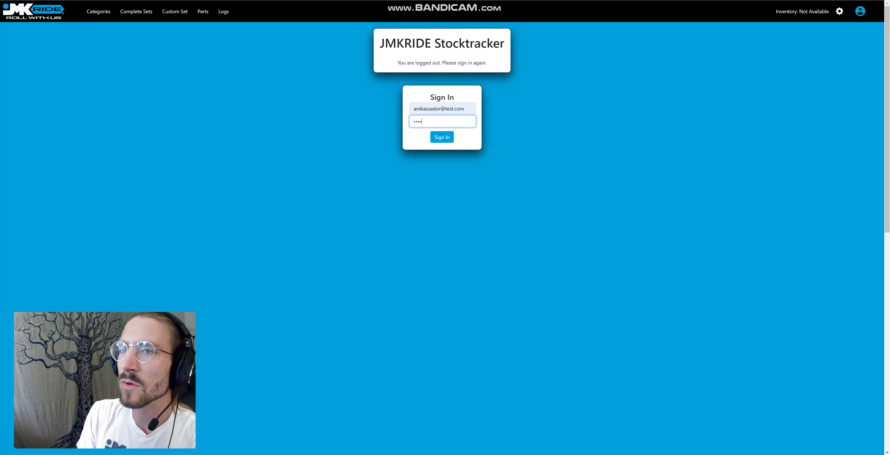
key("Return")
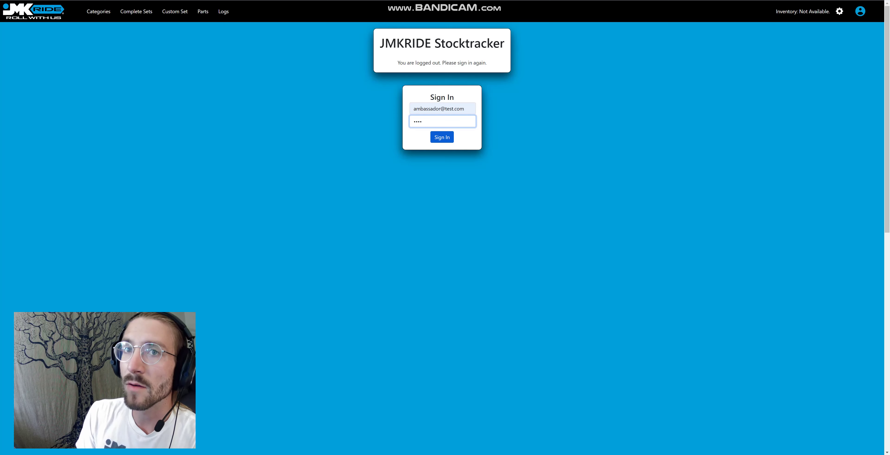
key("Return")
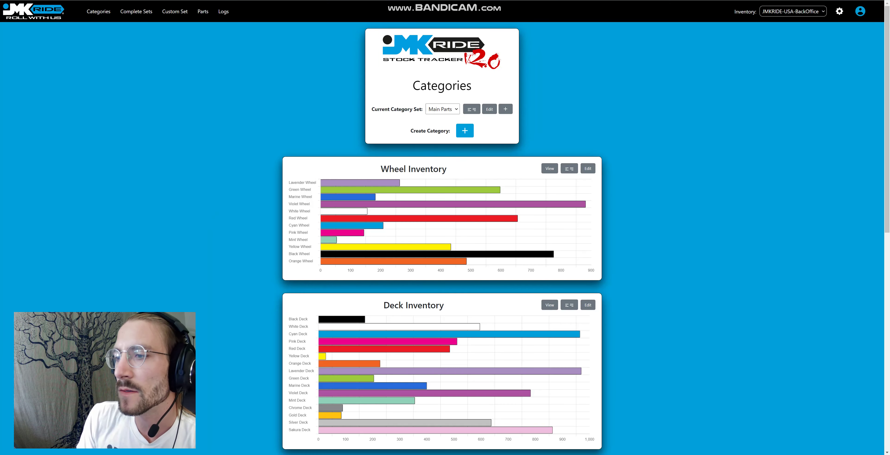
Step: Select White Truck in the Truck Inventory chart and open its part page
scroll(442, 238, "down", 5)
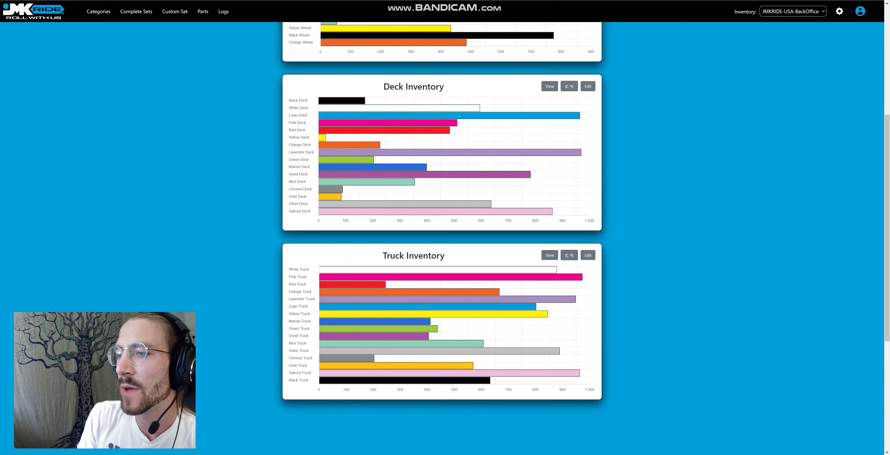
scroll(442, 238, "up", 5)
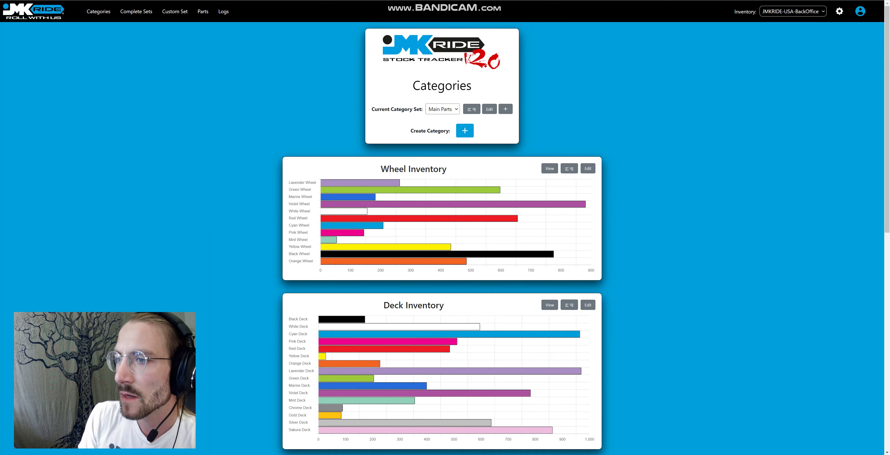
scroll(442, 242, "down", 5)
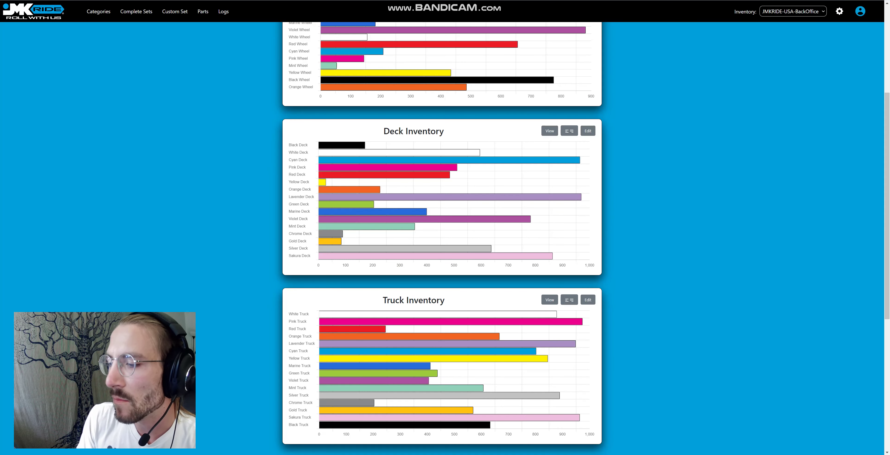
left_click(556, 313)
scroll(555, 313, "down", 4)
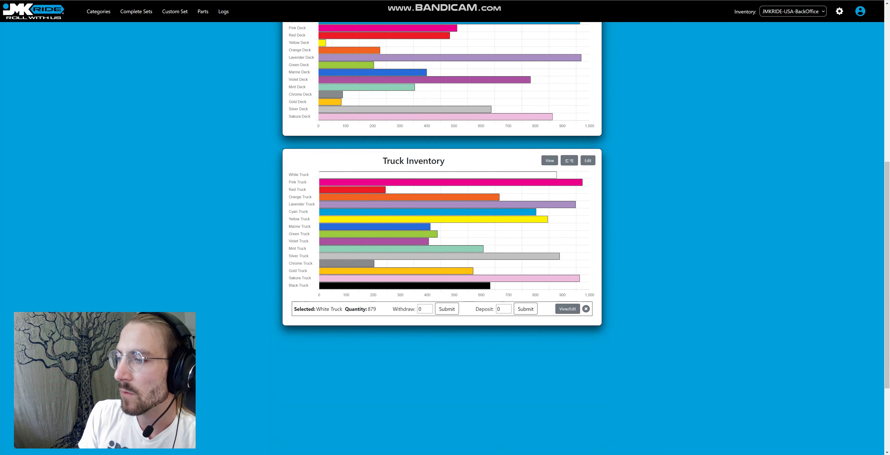
left_click(567, 308)
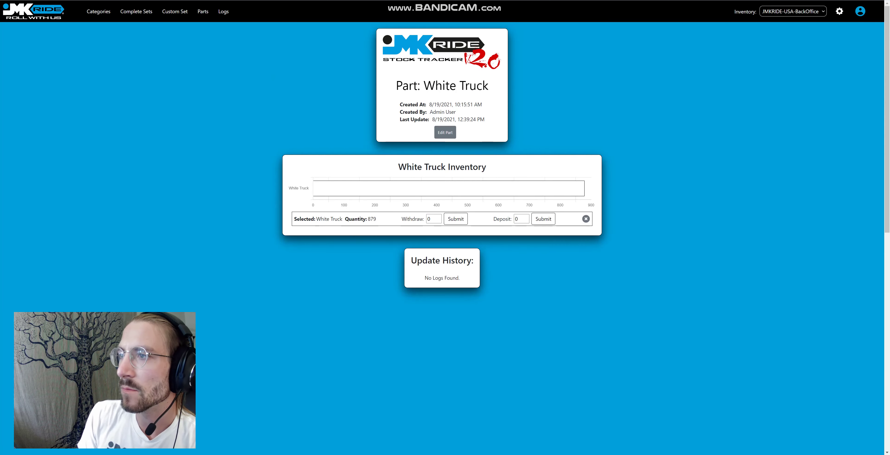
Step: Rename the White Truck part to White Truck 2 and save it
left_click(445, 132)
left_click(449, 135)
type("2")
left_click(442, 180)
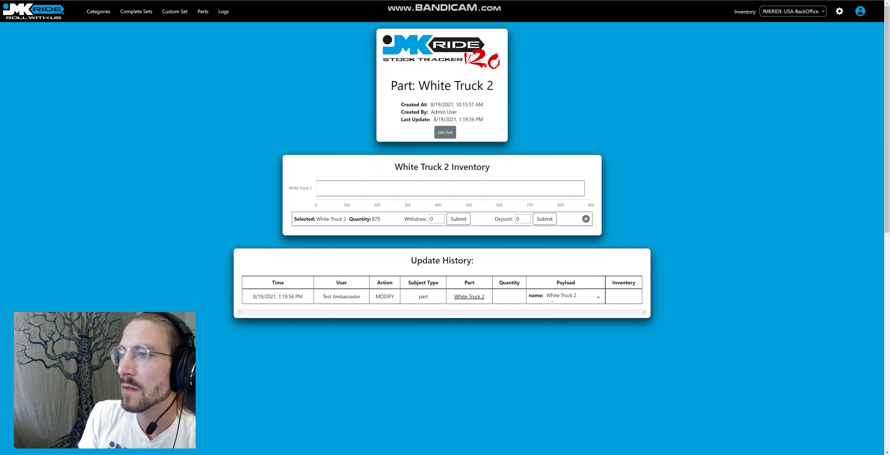
left_click_drag(494, 86, 437, 86)
left_click(438, 85)
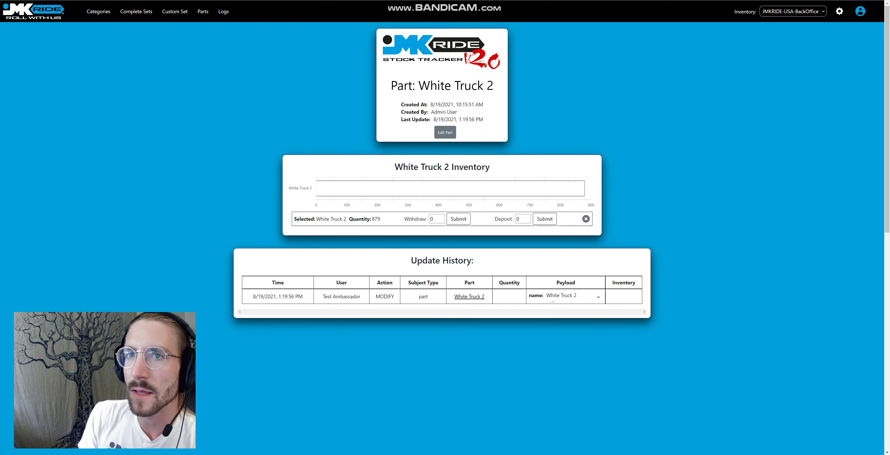
Step: From the Categories overview, reorder the Truck category so White Truck 2 comes last, after Black Truck
left_click(98, 11)
scroll(558, 220, "down", 10)
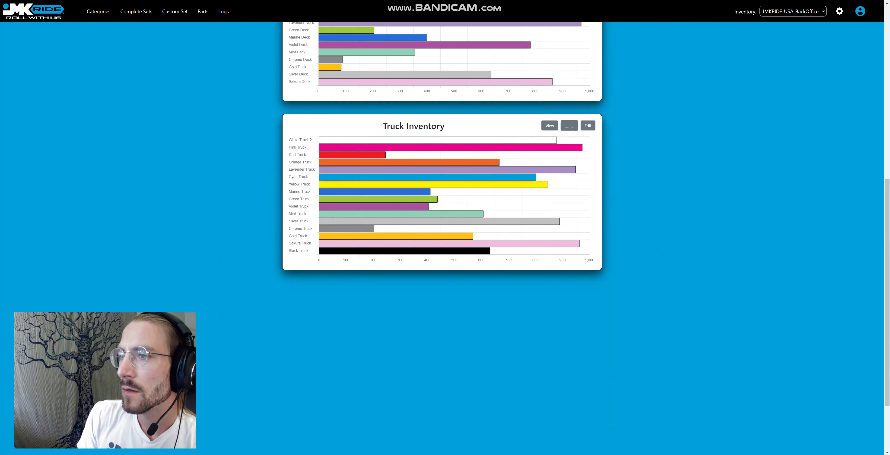
scroll(558, 221, "up", 2)
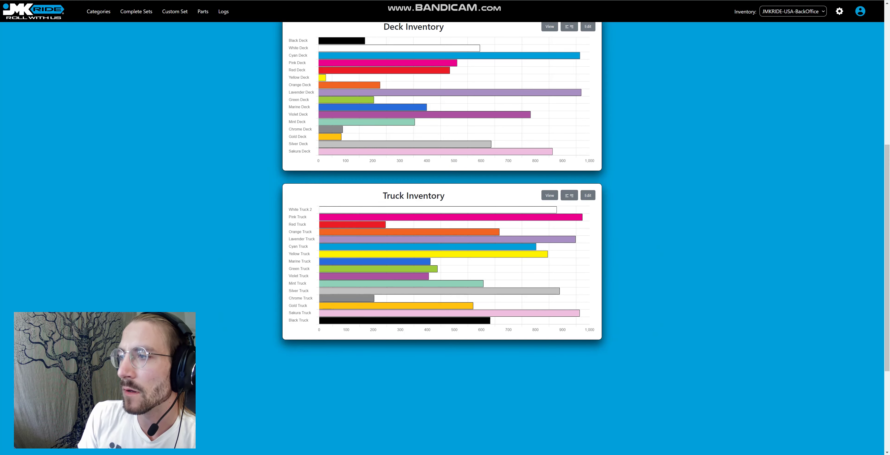
left_click(569, 195)
scroll(569, 195, "up", 5)
scroll(443, 139, "up", 3)
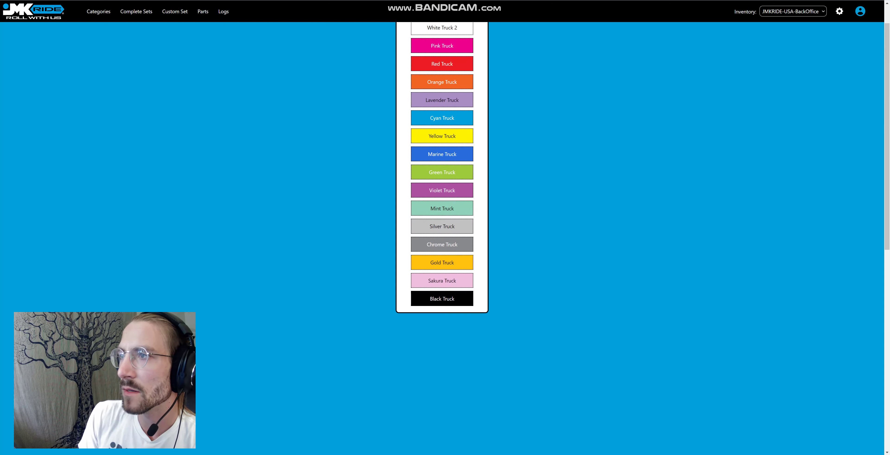
left_click_drag(443, 62, 455, 342)
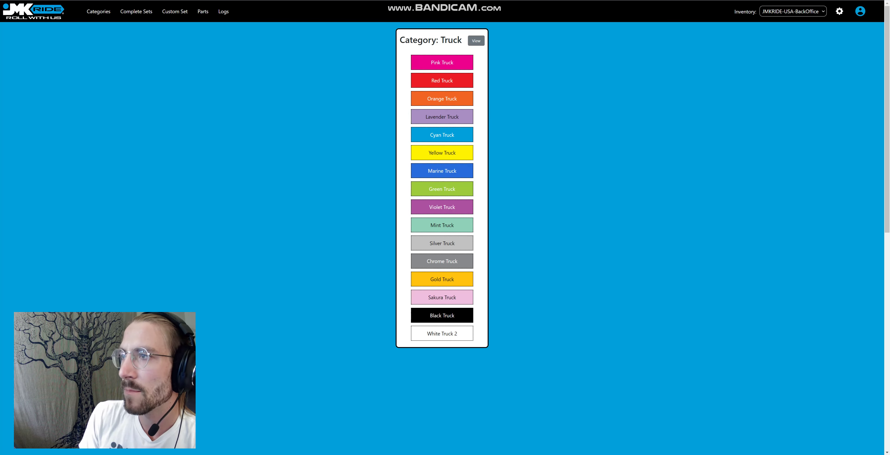
Step: View the Truck category, select White Truck 2 in its inventory chart and withdraw 4 units
left_click(476, 41)
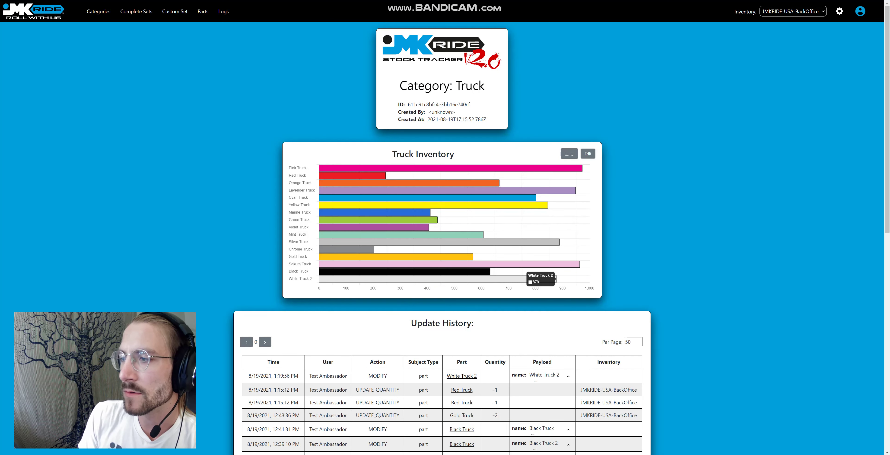
left_click(553, 278)
scroll(553, 279, "down", 2)
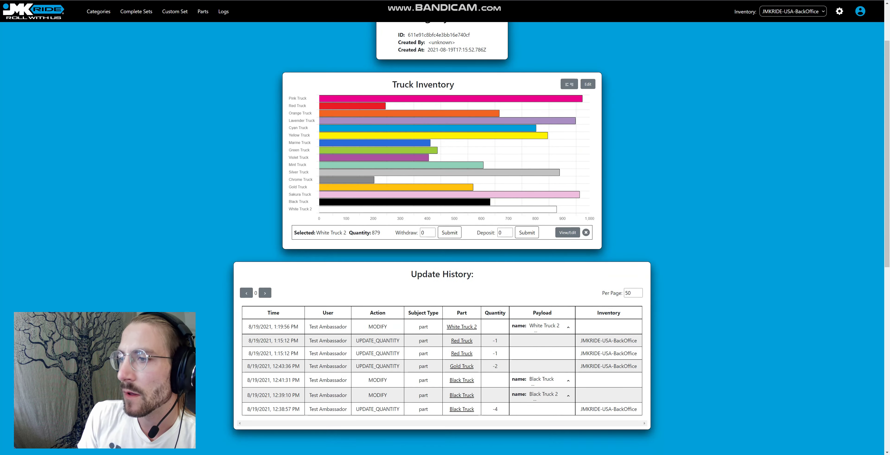
left_click(432, 231)
left_click(432, 230)
left_click(432, 230)
left_click(432, 231)
left_click(450, 232)
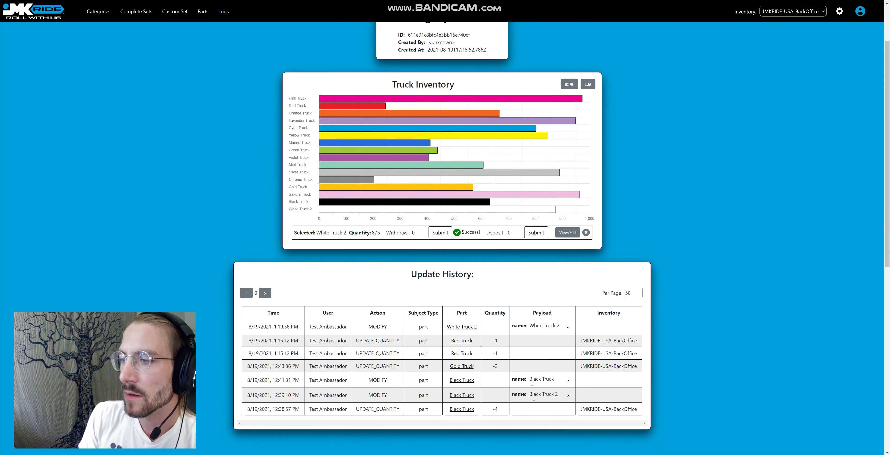
Step: Deposit 2 units of White Truck 2 and check the entries in the update history
left_click(515, 232)
type("2")
key("Return")
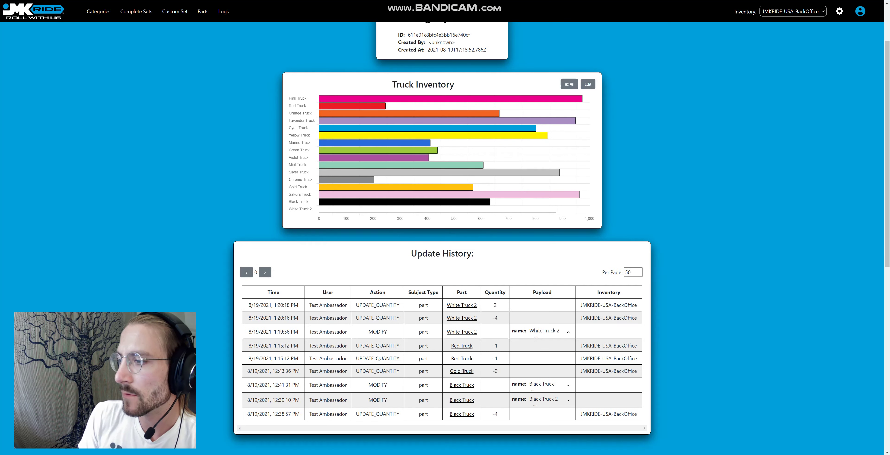
mouse_move(494, 305)
left_mouse_down()
mouse_move(499, 317)
mouse_move(493, 305)
left_mouse_up()
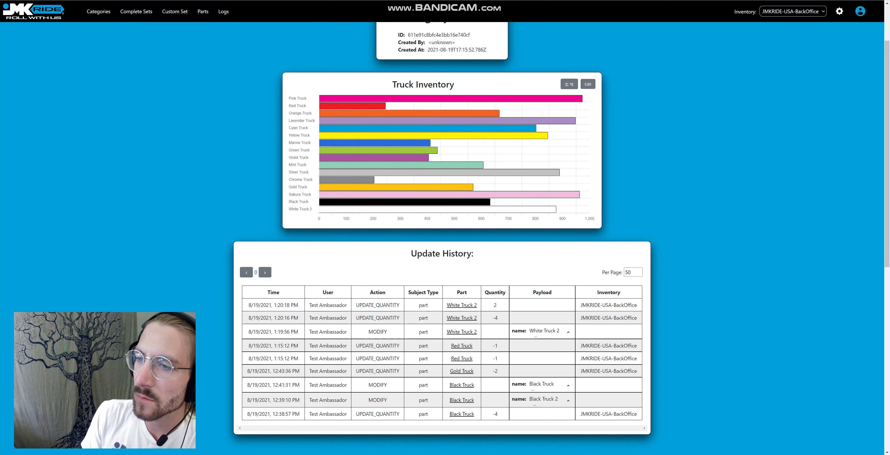
scroll(498, 318, "up", 2)
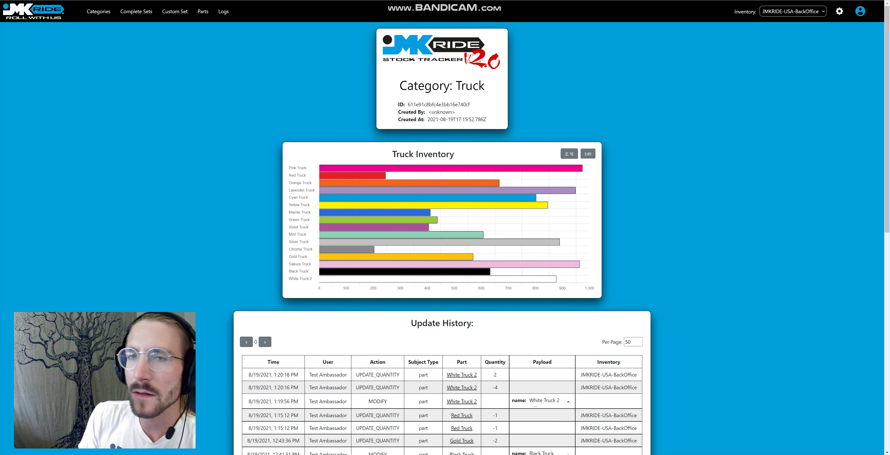
Step: Return to the Categories overview and switch the current category set to Grip Tape
left_click(99, 12)
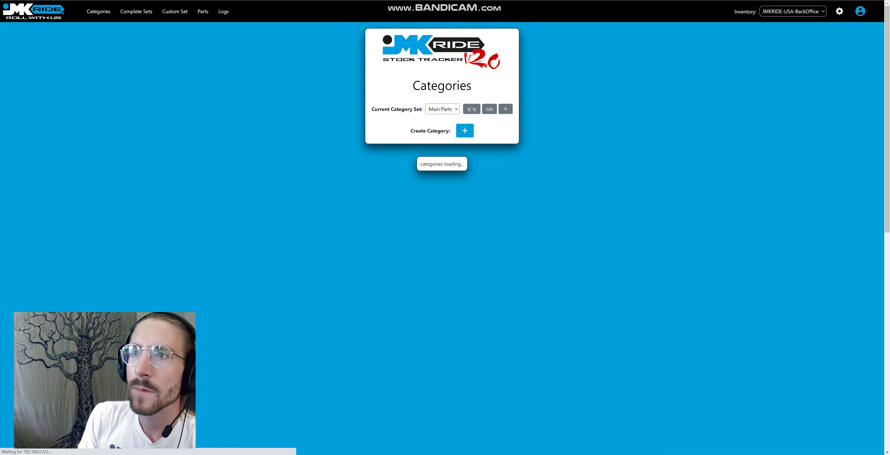
scroll(443, 242, "down", 2)
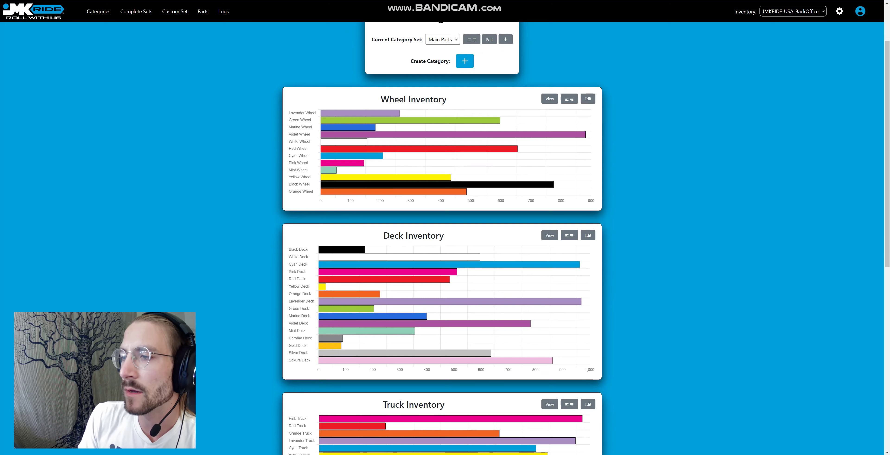
scroll(443, 243, "up", 3)
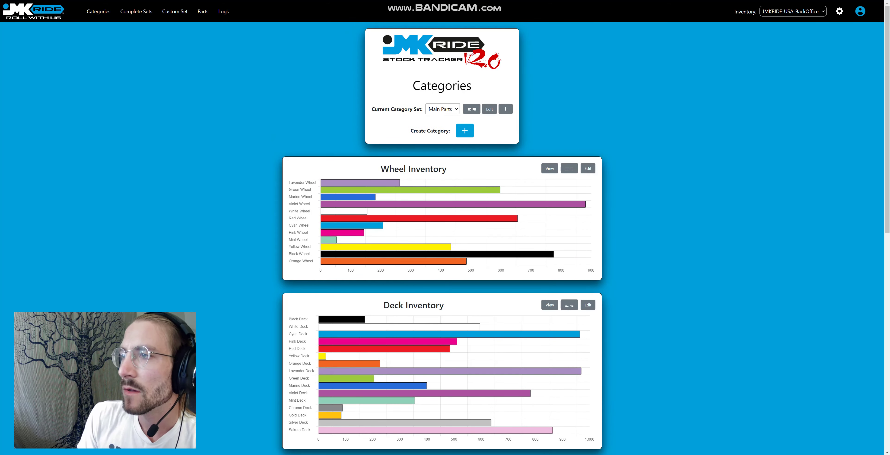
scroll(443, 242, "down", 6)
scroll(442, 242, "up", 6)
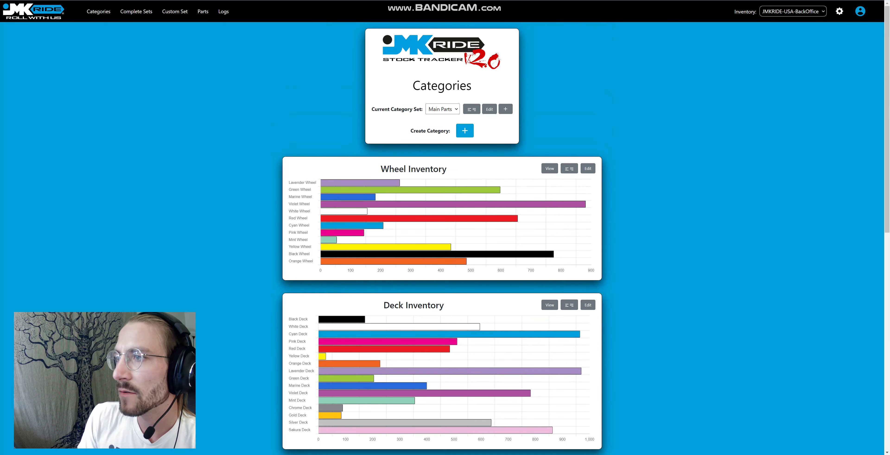
left_click(443, 109)
key("Escape")
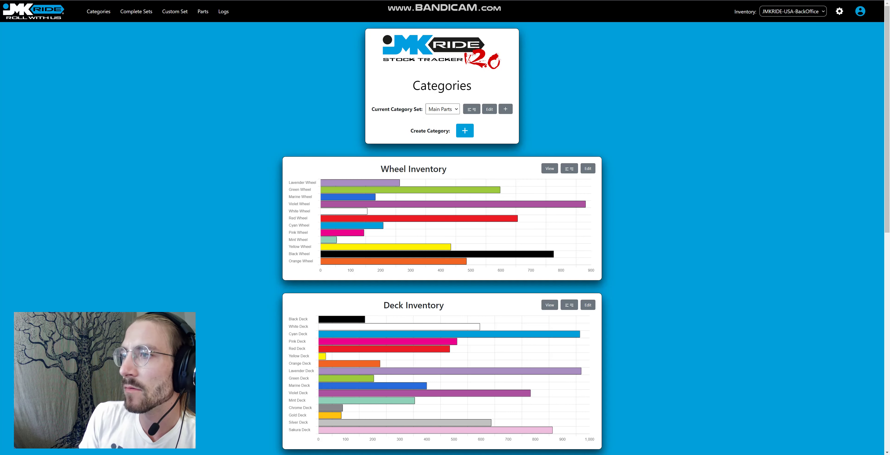
left_click(442, 109)
left_click(439, 125)
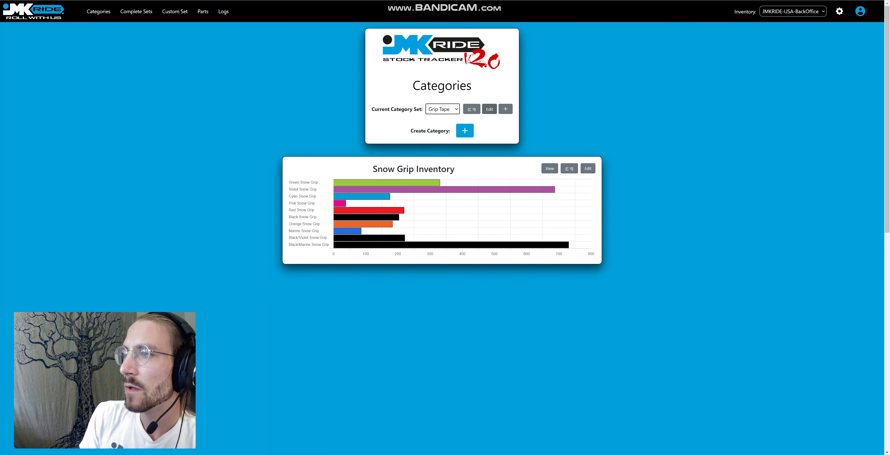
Step: Add the All Grip category to the Grip Tape category set and save the set
left_click(490, 109)
left_click(458, 150)
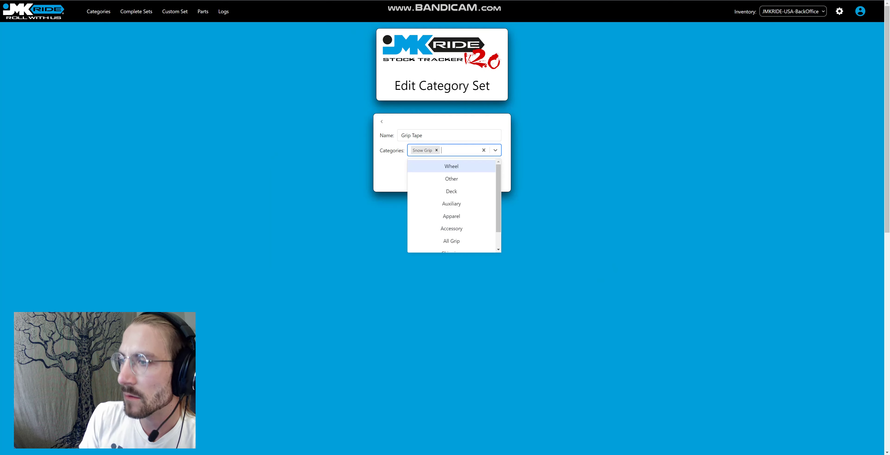
type("all")
key("Return")
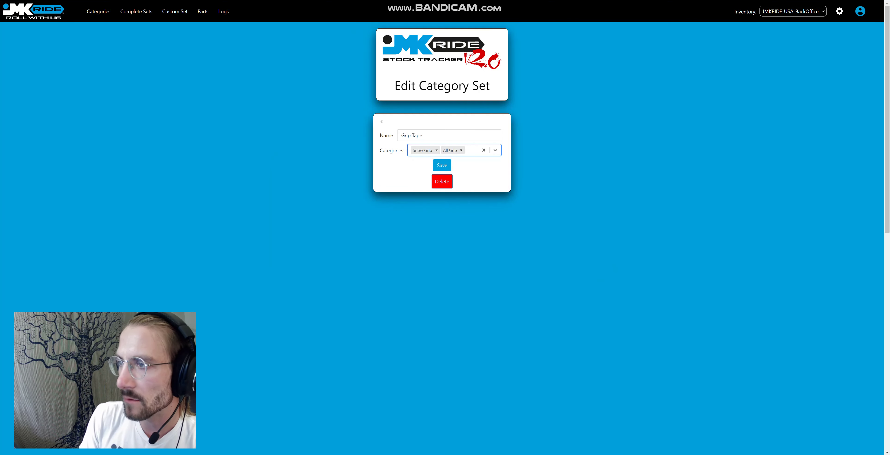
key("Tab")
key("Return")
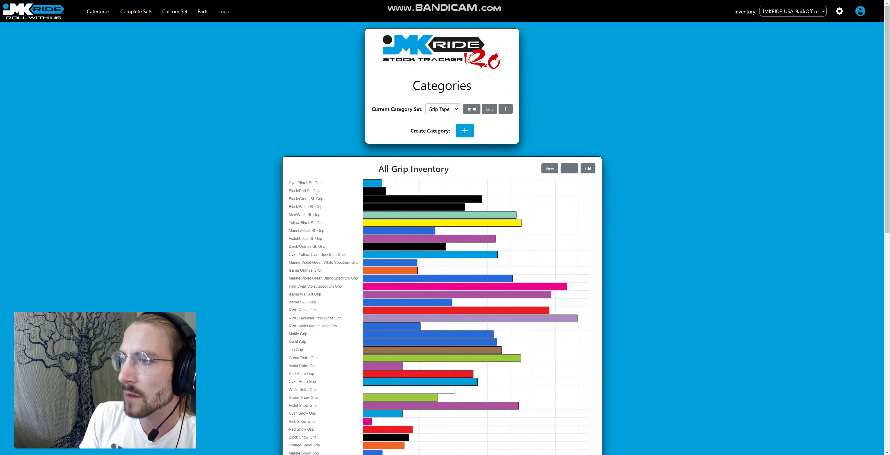
Step: Reorder the Grip Tape category set so All Grip comes after Snow Grip, and return to the Categories overview
scroll(442, 242, "down", 10)
scroll(467, 243, "down", 5)
scroll(466, 294, "up", 5)
scroll(467, 188, "up", 5)
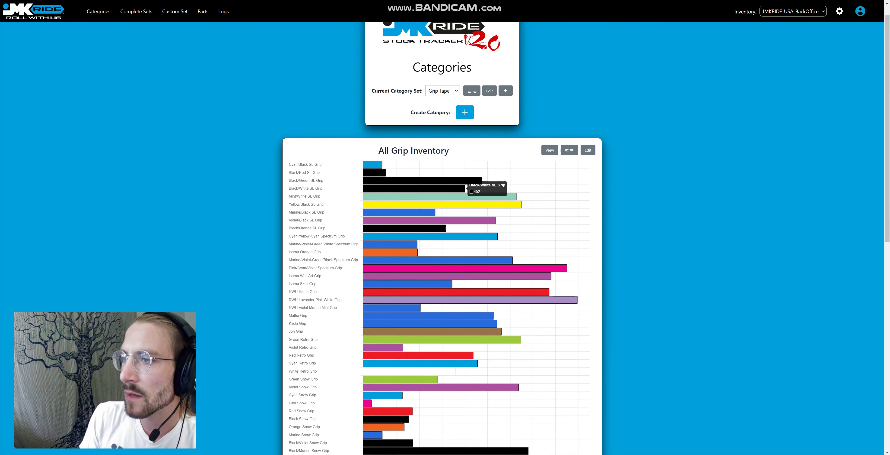
scroll(467, 189, "up", 1)
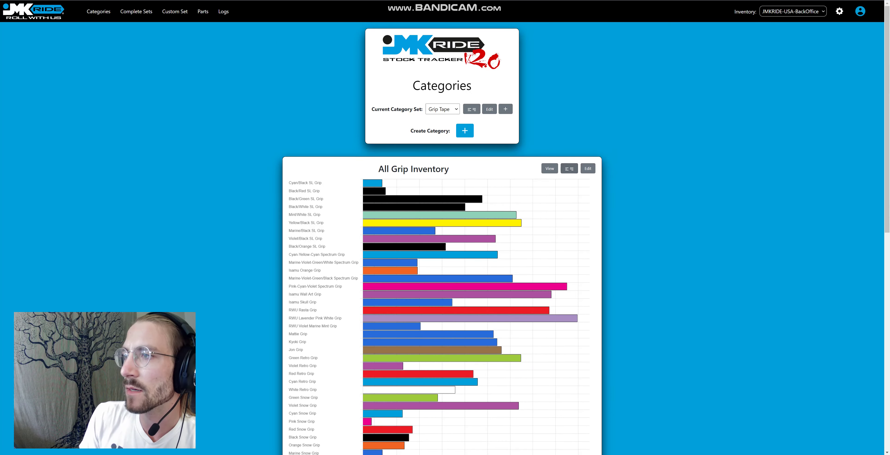
left_click(471, 109)
left_click_drag(443, 137, 457, 161)
left_click(415, 122)
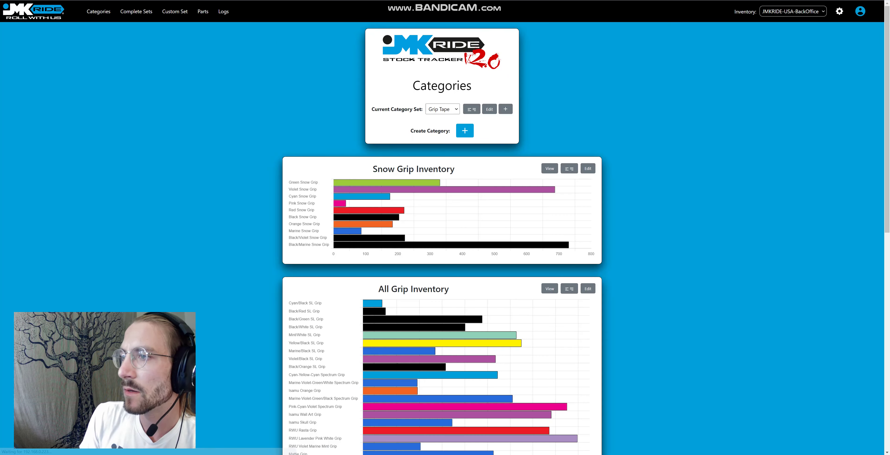
scroll(399, 147, "down", 5)
scroll(399, 147, "up", 3)
scroll(399, 148, "down", 5)
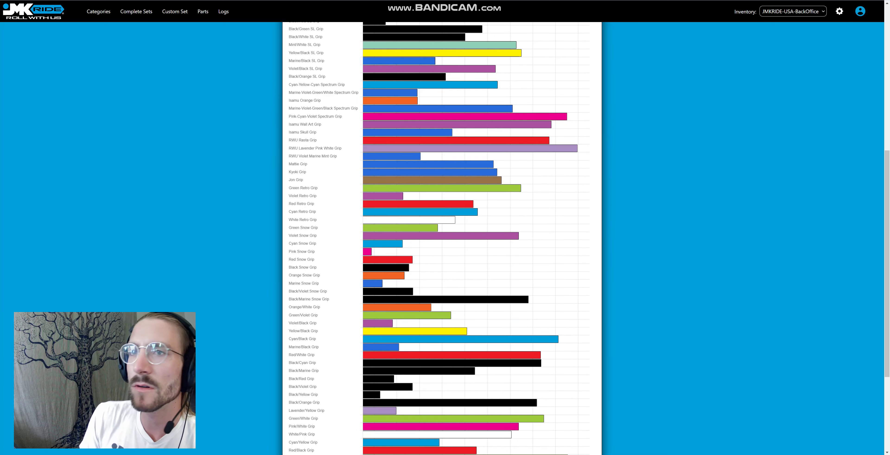
Step: Open the Complete Sets overview and inspect the Black Wheel and Black/Yellow Grip stock in the Gold set
scroll(400, 148, "up", 8)
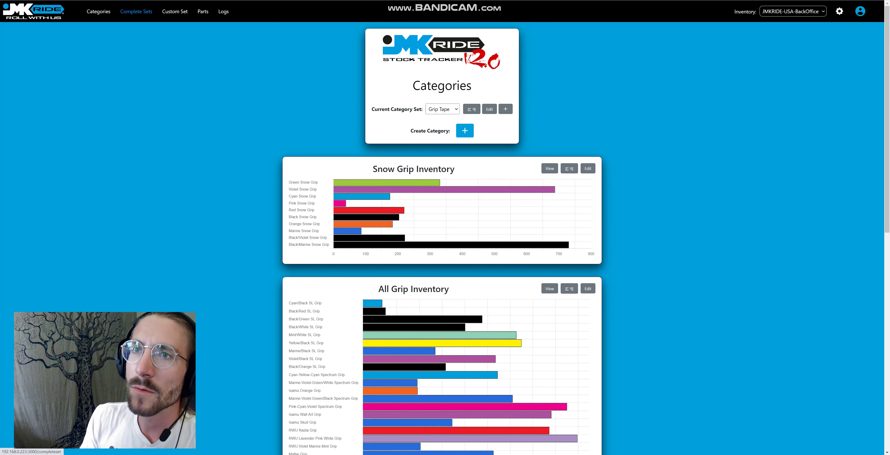
left_click(136, 11)
scroll(443, 207, "down", 1)
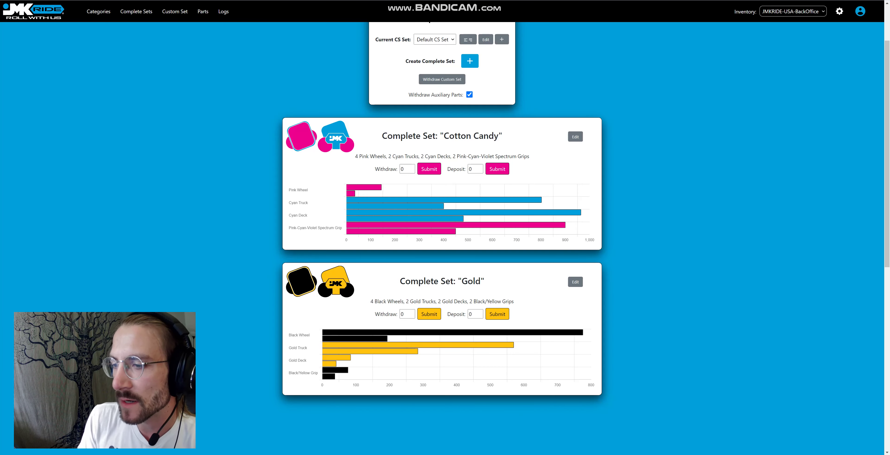
scroll(442, 225, "up", 2)
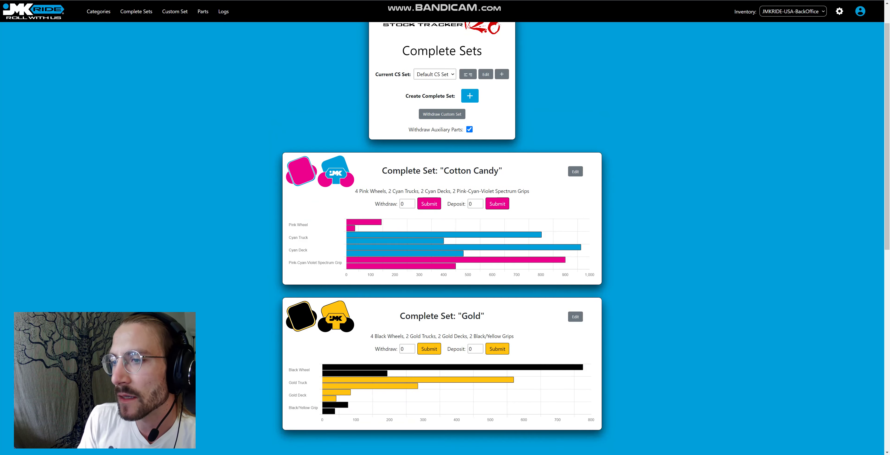
scroll(486, 333, "down", 2)
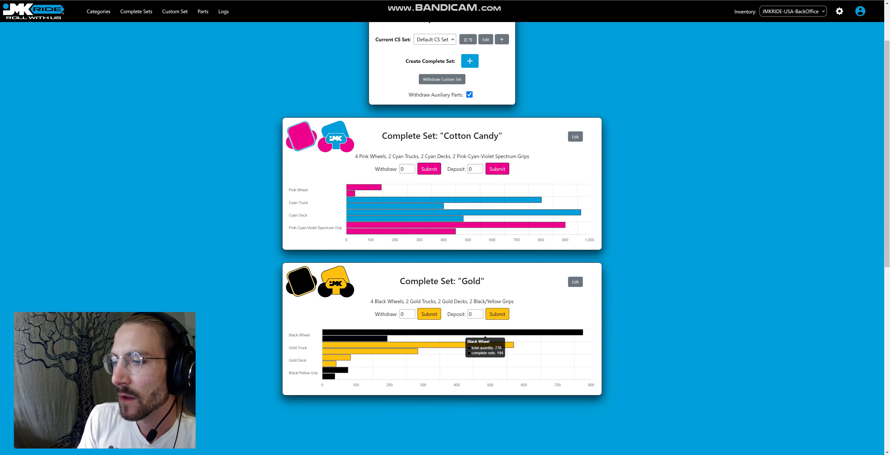
left_click(485, 332)
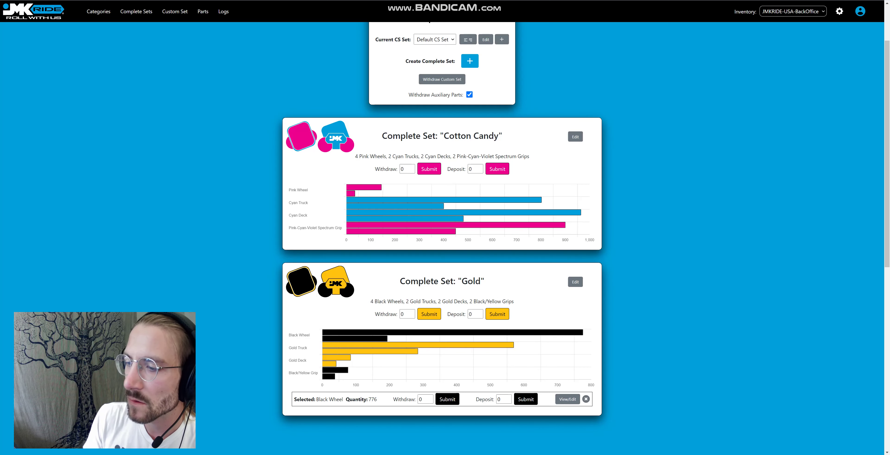
left_click(340, 369)
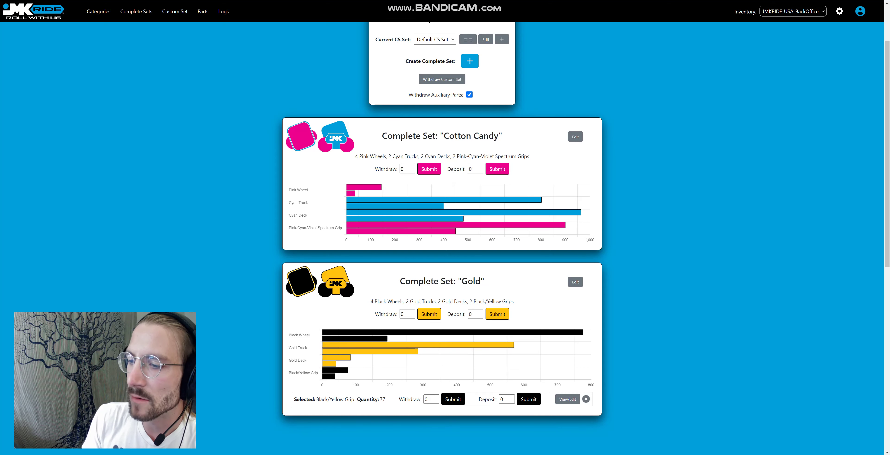
scroll(450, 296, "up", 2)
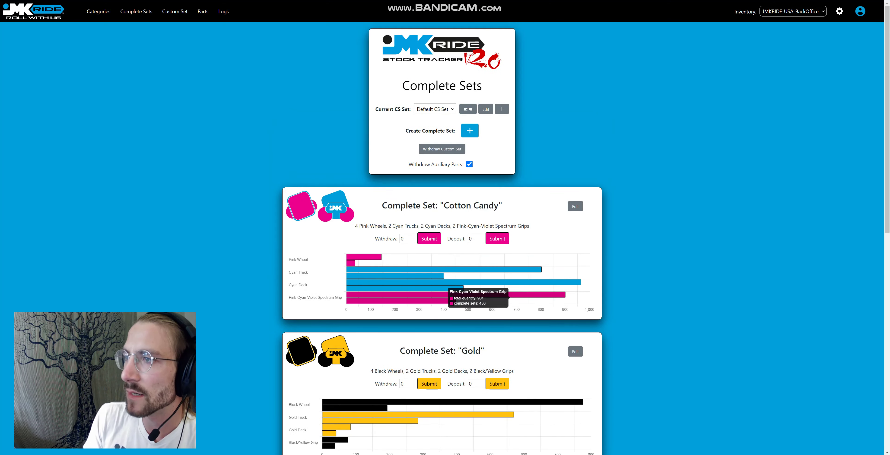
Step: Reorder the Default CS Set so Gold comes before Cotton Candy, and return to the Complete Sets overview
left_click(435, 108)
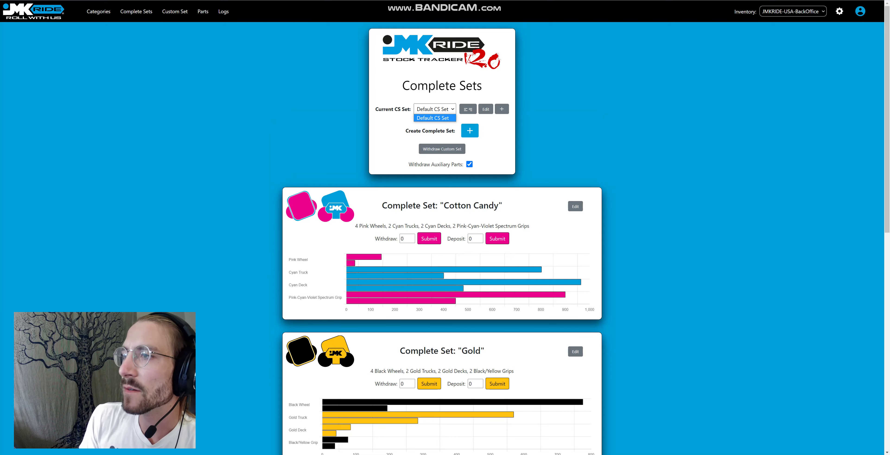
left_click(434, 109)
left_click(434, 108)
left_click(434, 108)
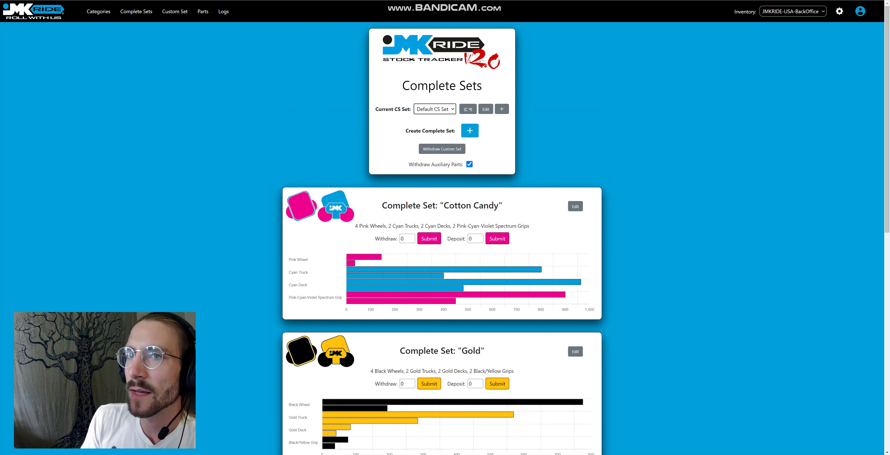
key("Tab")
key("Return")
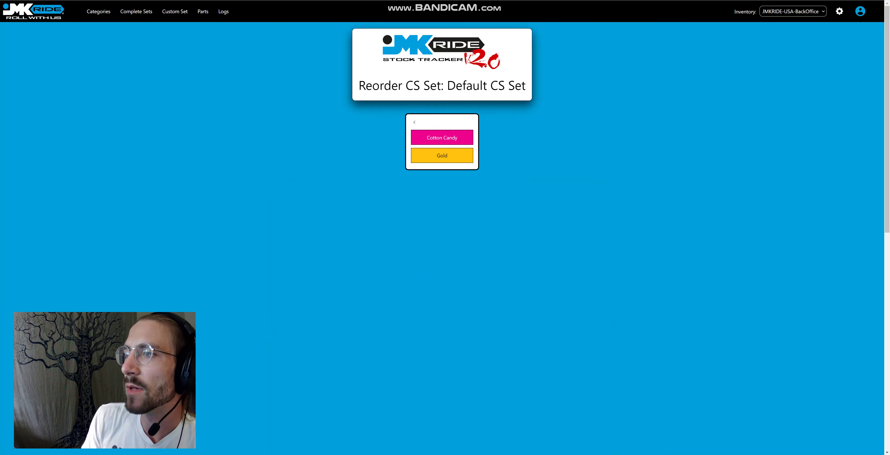
left_click_drag(442, 138, 462, 163)
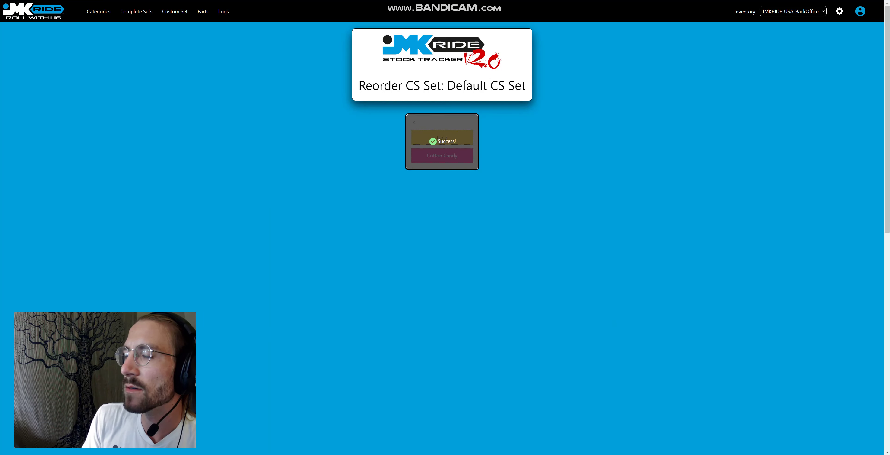
scroll(479, 274, "down", 3)
scroll(442, 242, "up", 3)
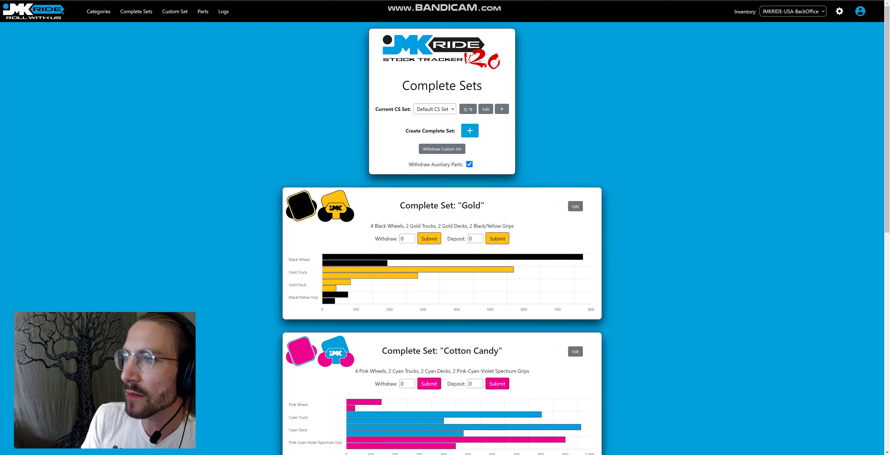
Step: Start a custom set withdrawal with Marine Wheel for both left wheels and Orange Truck for the left truck
left_click(442, 149)
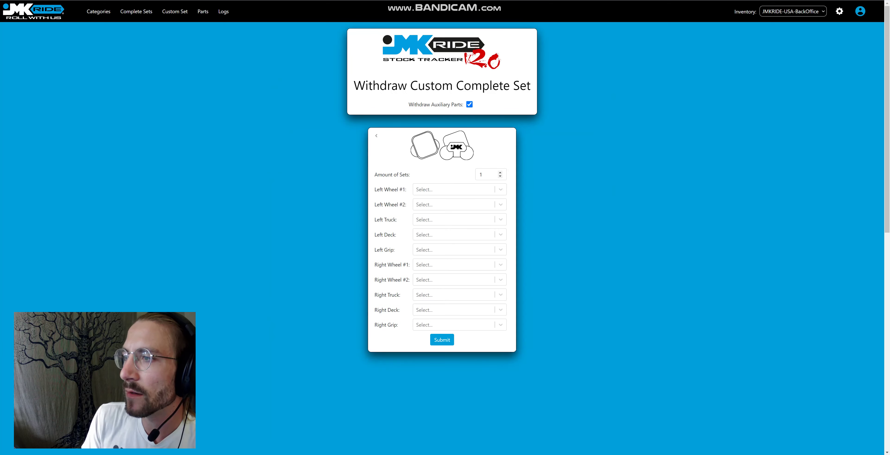
left_click(459, 189)
left_click(456, 230)
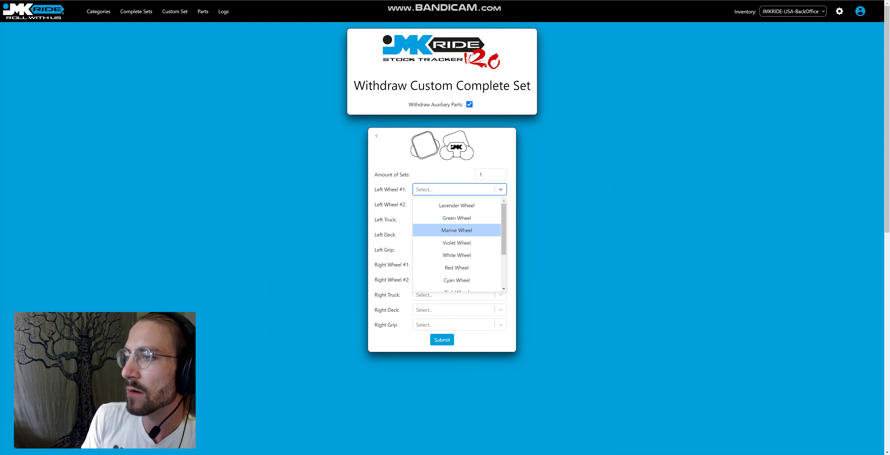
left_click(460, 204)
left_click(456, 245)
left_click(459, 219)
left_click(456, 261)
Step: Choose Cyan Deck as the left deck and Black/Green SL Grip as the left grip
left_click(459, 234)
key("Down")
key("Down")
key("Return")
key("Tab")
key("Down")
key("Down")
key("Return")
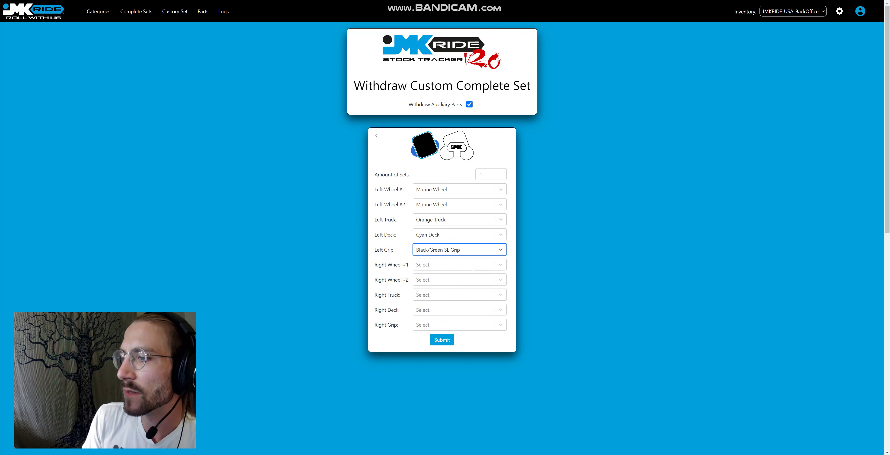
Step: Assign Marine Wheel to both right wheels and Orange Truck to the right truck
key("Tab")
key("Down")
key("Down")
key("Down")
key("Return")
key("Tab")
key("Down")
key("Down")
key("Down")
key("Return")
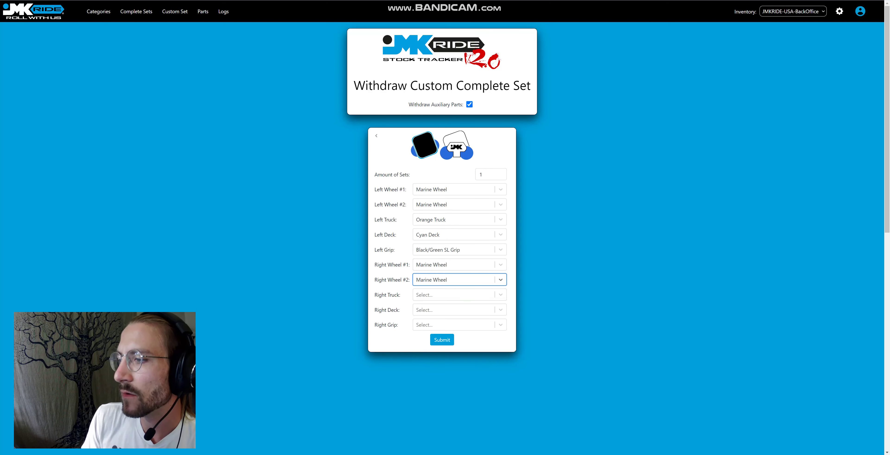
key("Tab")
key("Down")
key("Down")
key("Down")
key("Return")
Step: Choose White Deck and Black/White SL Grip for the right side and submit the custom set withdrawal
key("Tab")
key("Down")
key("Down")
key("Return")
key("Tab")
key("Down")
key("Down")
key("Down")
key("Return")
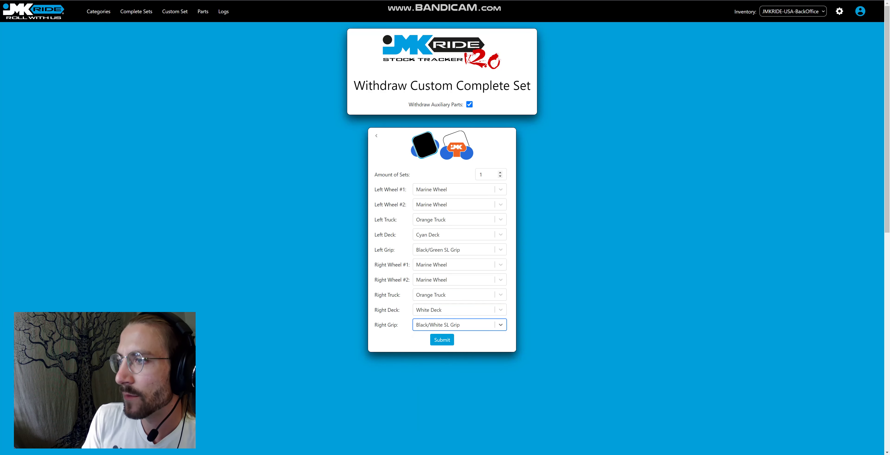
key("Down")
key("Escape")
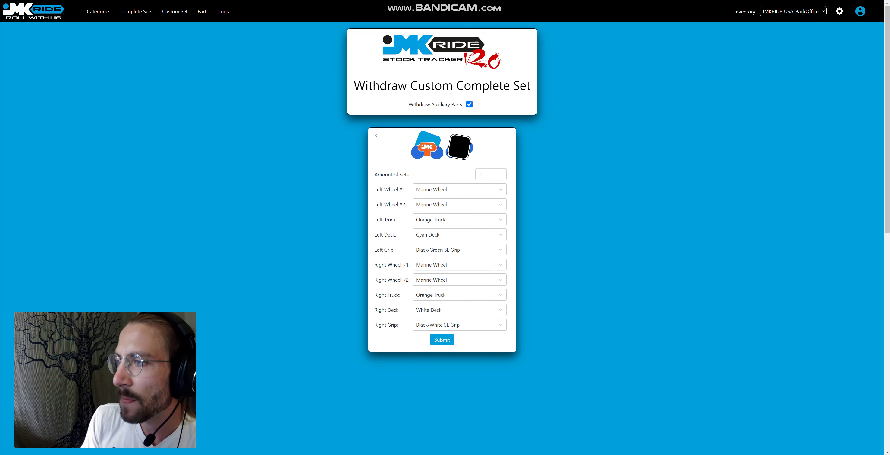
key("Return")
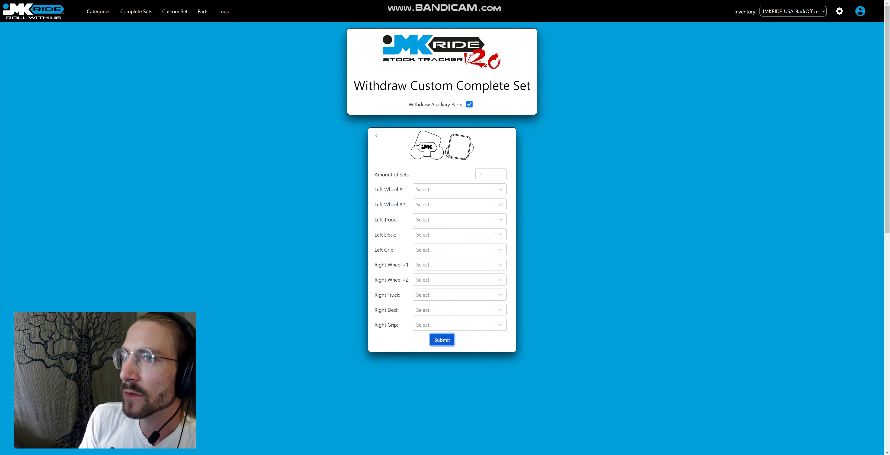
Step: Review the custom set's withdrawal entries in the activity log, including the Shock Pad and CS Box
left_click(223, 11)
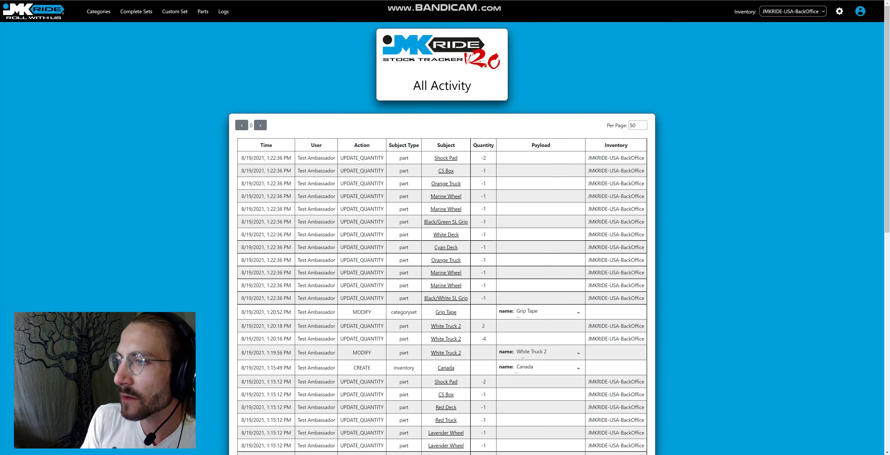
left_click_drag(435, 157, 454, 171)
left_click(464, 170)
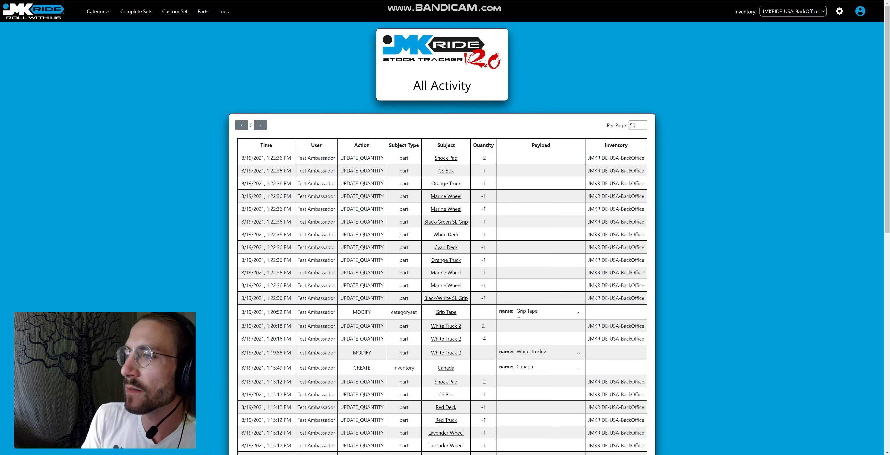
Step: Open the StockTracker settings and review the part type categories and auxiliary part settings
left_click(840, 11)
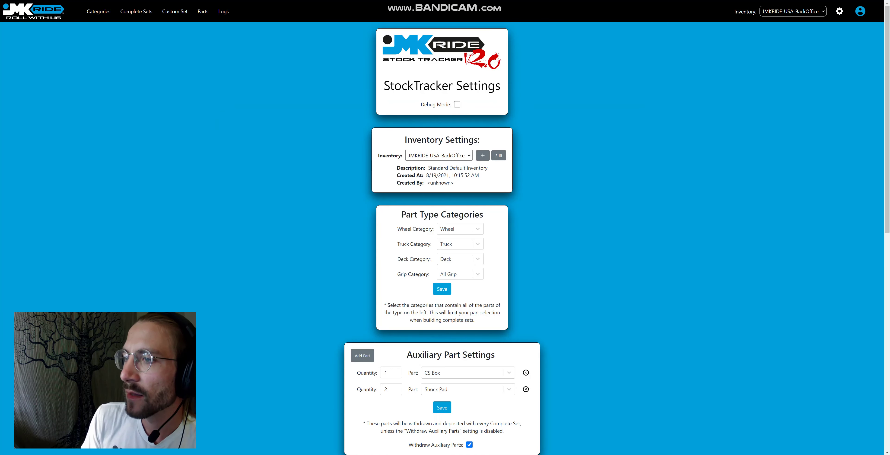
scroll(443, 207, "down", 5)
left_click_drag(406, 111, 374, 186)
left_click(374, 186)
scroll(442, 208, "up", 3)
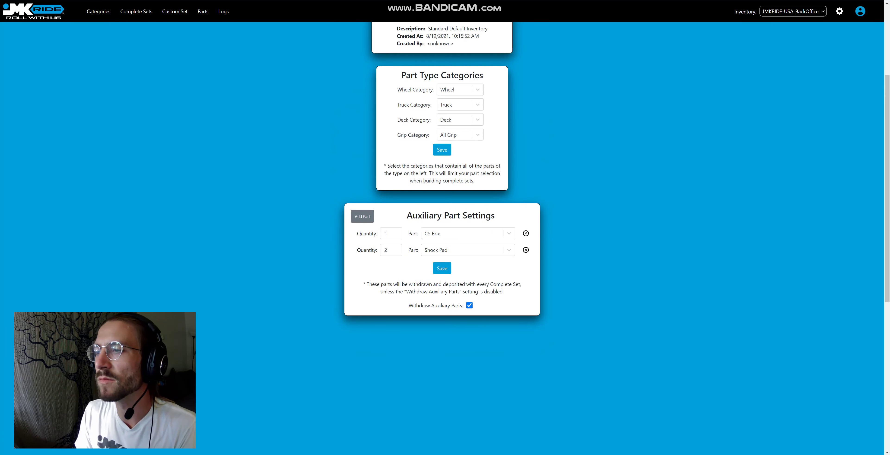
left_click_drag(412, 215, 481, 215)
left_click(481, 215)
scroll(442, 215, "down", 3)
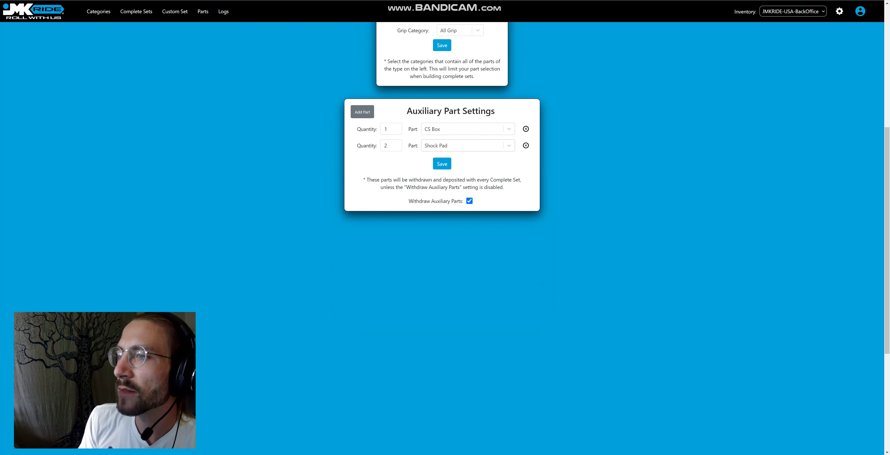
Step: Add Bearing as an auxiliary part with a quantity of 8 and save the auxiliary part settings
scroll(442, 207, "up", 1)
left_click(362, 147)
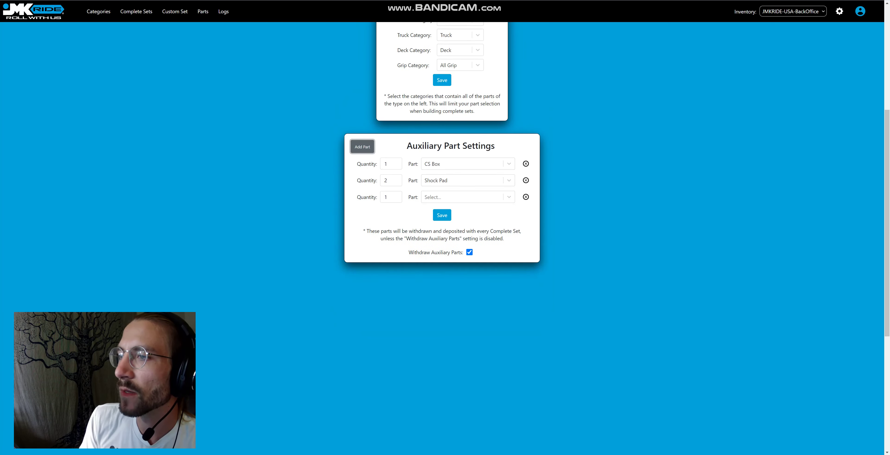
left_click(395, 195)
left_click(395, 195)
left_click(396, 195)
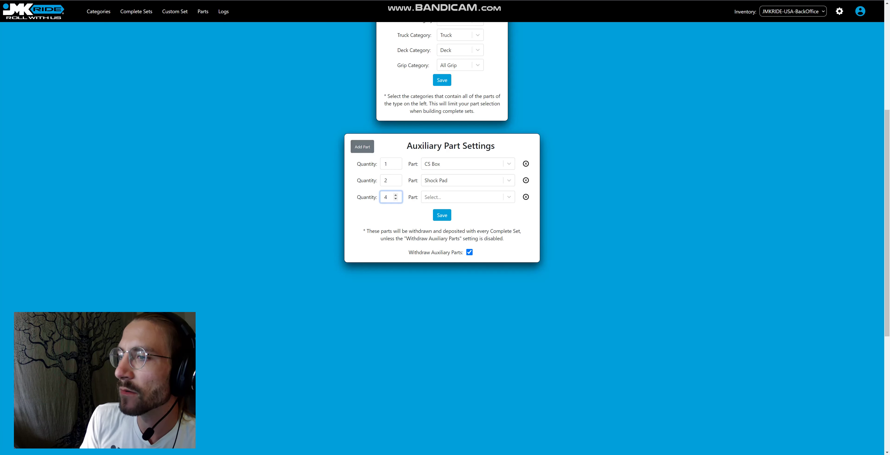
left_click(462, 196)
key("shift+Tab")
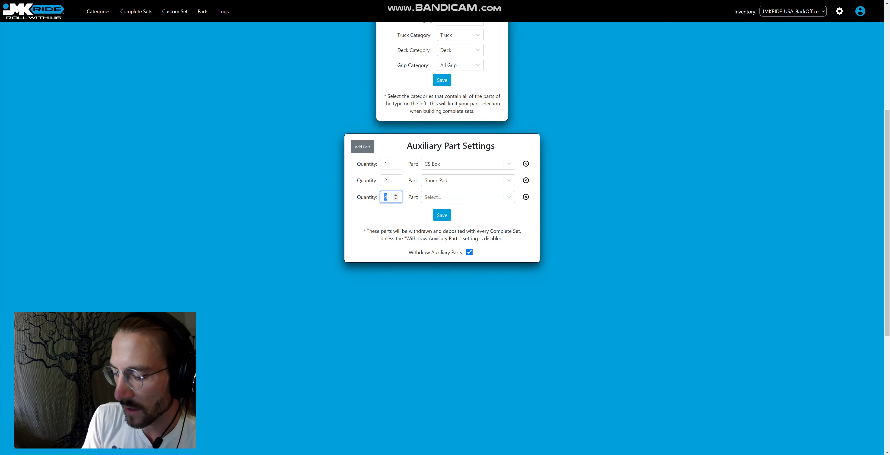
type("8")
key("Tab")
type("bearing")
key("Return")
key("Tab")
key("Return")
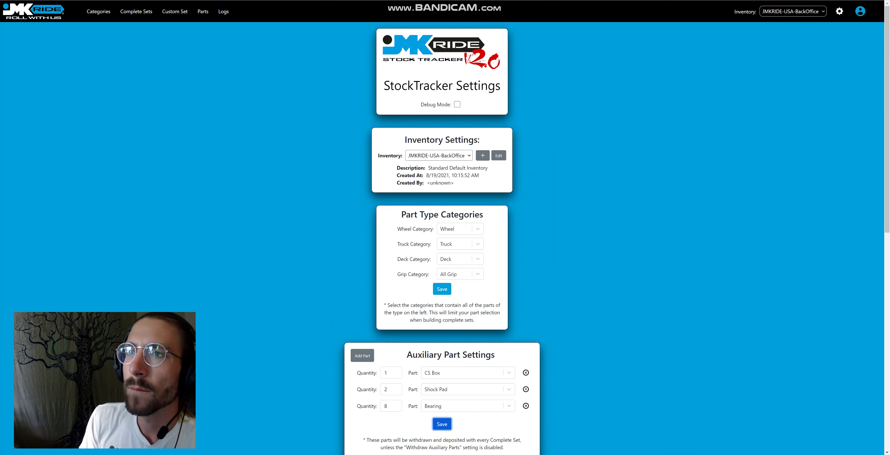
Step: Search the parts list for "wheel" and view the Red Wheel part's details
left_click(203, 11)
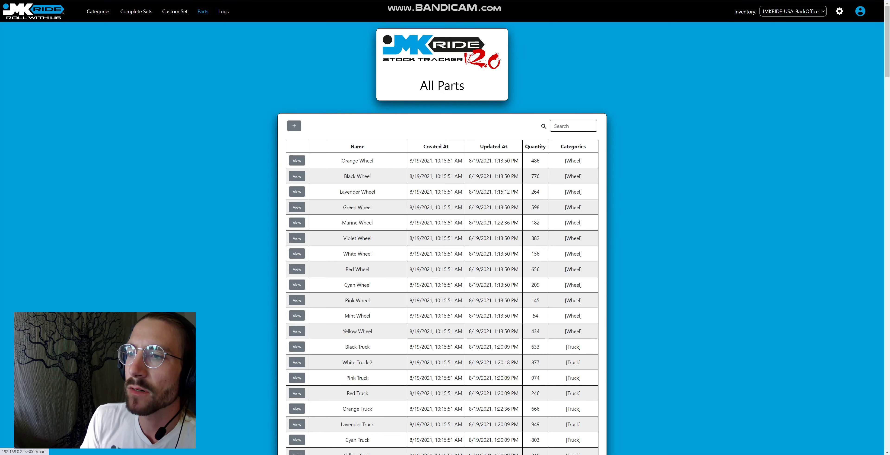
scroll(443, 277, "down", 2)
scroll(442, 276, "up", 2)
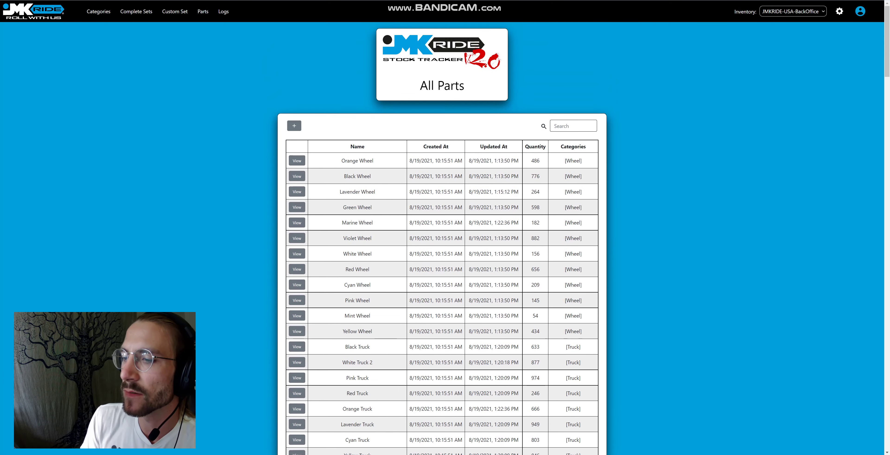
left_click(573, 126)
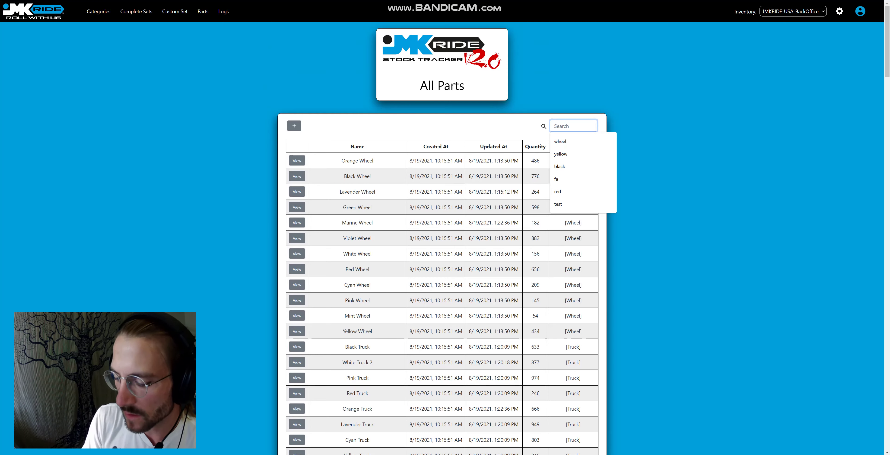
type("wheel")
key("Tab")
left_click(306, 223)
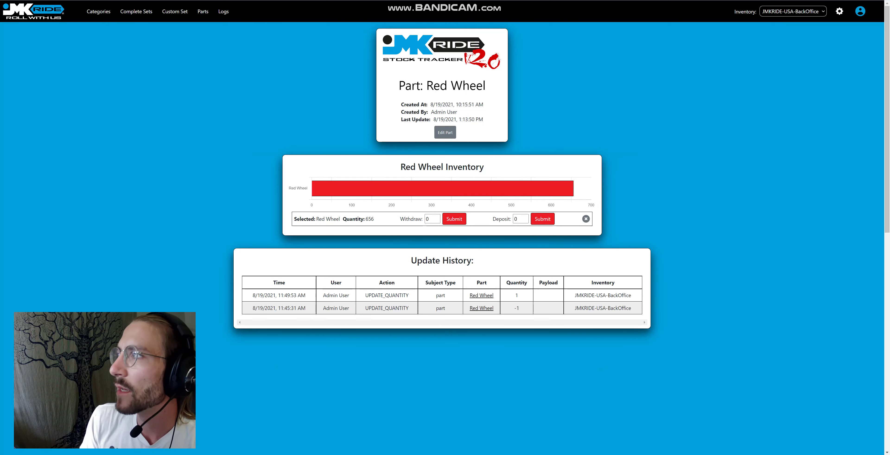
Step: Open the StockTracker settings and select Canada as the inventory in the inventory settings
left_click(839, 11)
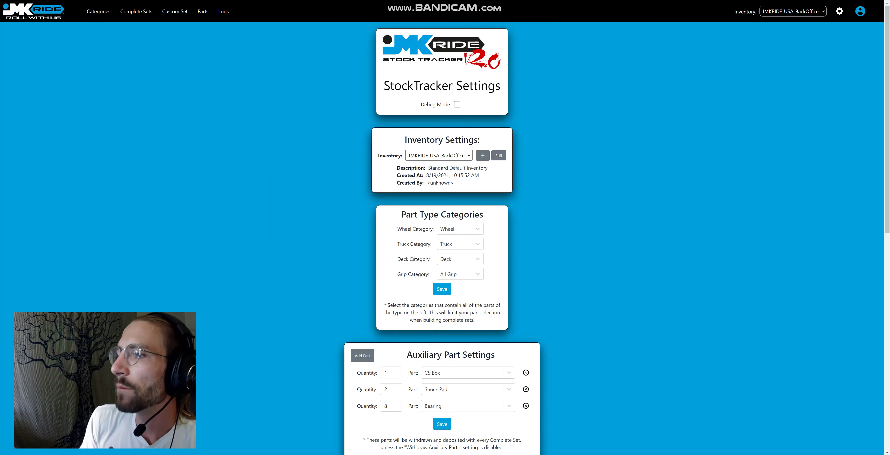
left_click(438, 155)
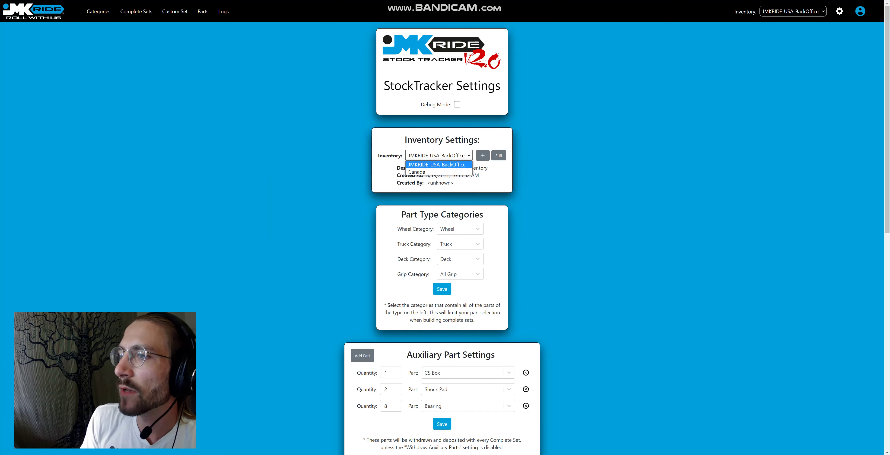
key("Escape")
left_click(439, 155)
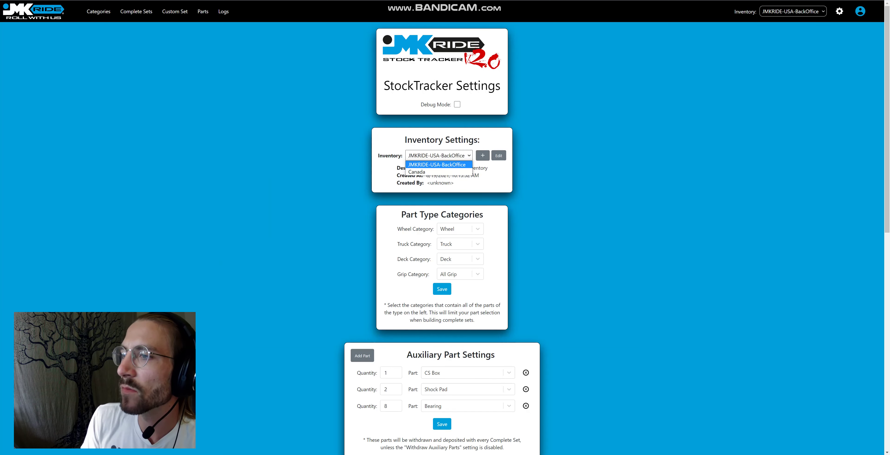
key("Down")
key("Return")
left_click_drag(447, 168, 479, 168)
left_click(479, 168)
Step: Review the Grip Tape category charts for the Canada inventory and switch the current category set to Main Parts
left_click(98, 11)
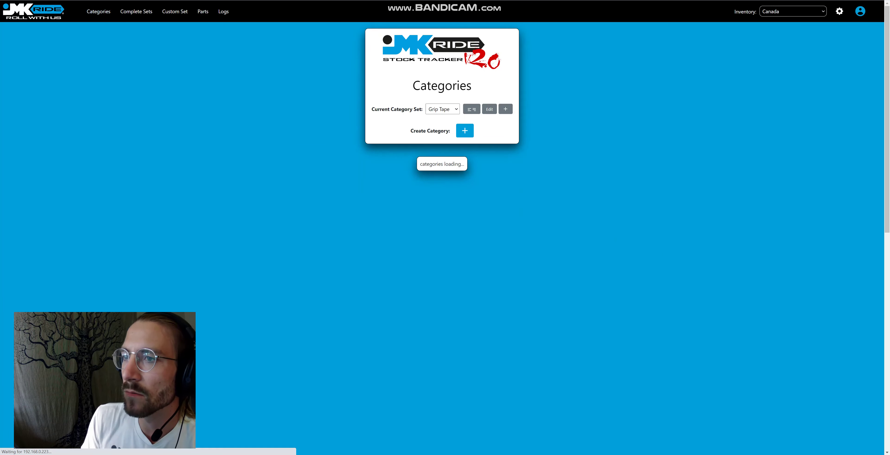
scroll(363, 239, "down", 3)
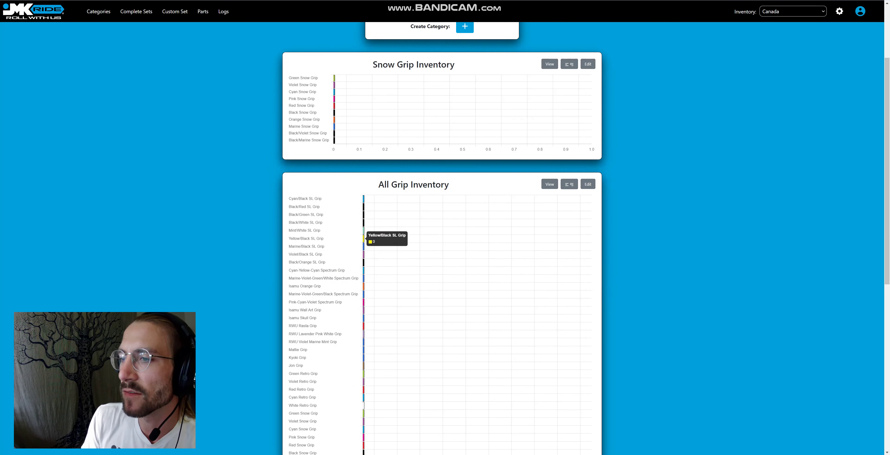
scroll(363, 238, "down", 3)
scroll(442, 239, "up", 7)
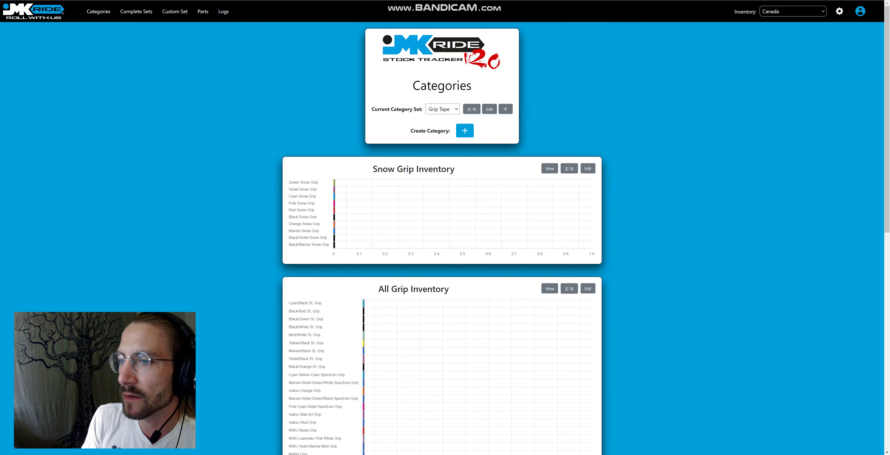
left_click(442, 109)
left_click(442, 118)
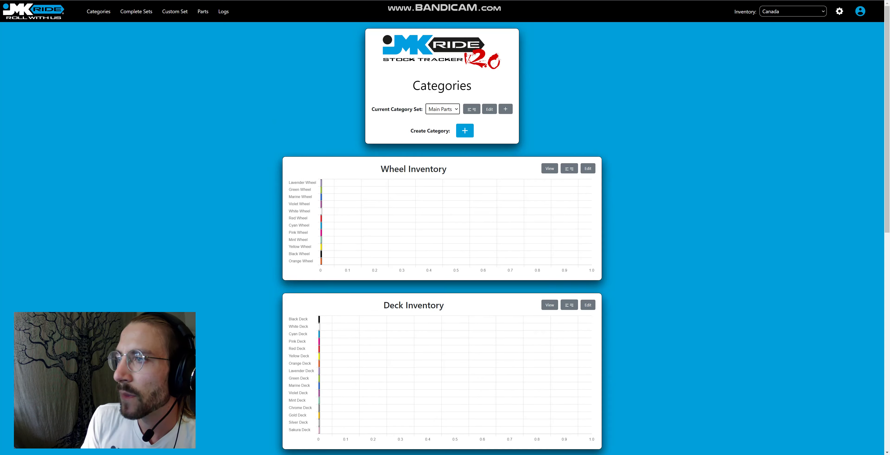
Step: Switch the inventory back to JMKRIDE-USA-BackOffice and review the Main Parts category charts
left_click(793, 12)
left_click(781, 19)
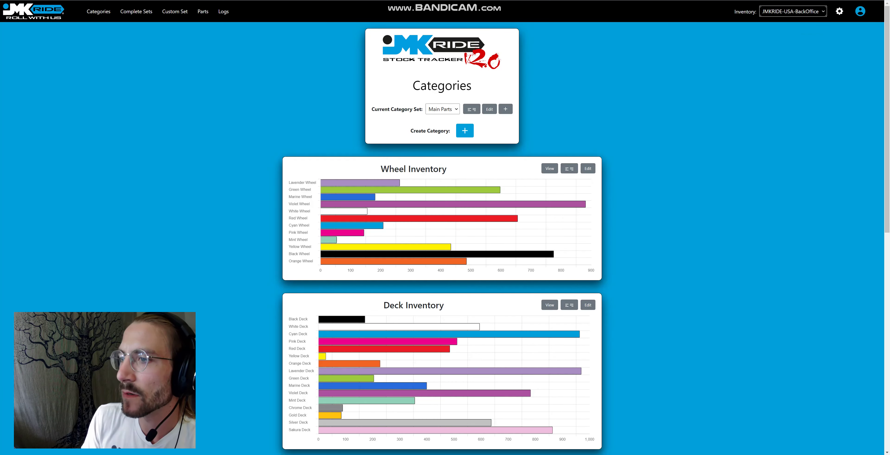
scroll(367, 211, "down", 6)
scroll(367, 210, "up", 6)
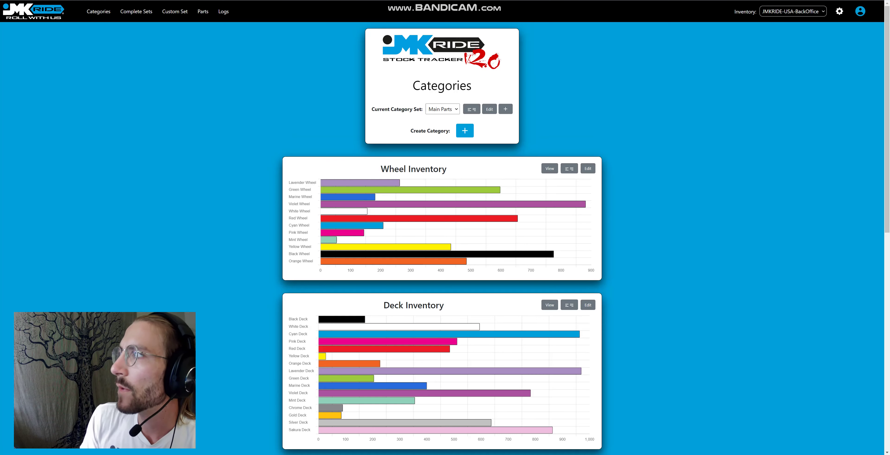
Step: Open the user profile page and review its account details, active sessions and activity history
left_click(861, 12)
scroll(861, 11, "down", 3)
scroll(443, 225, "up", 3)
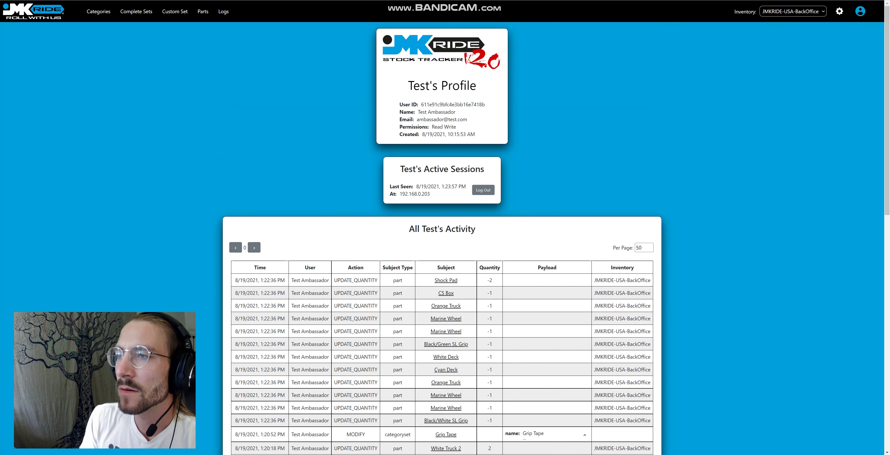